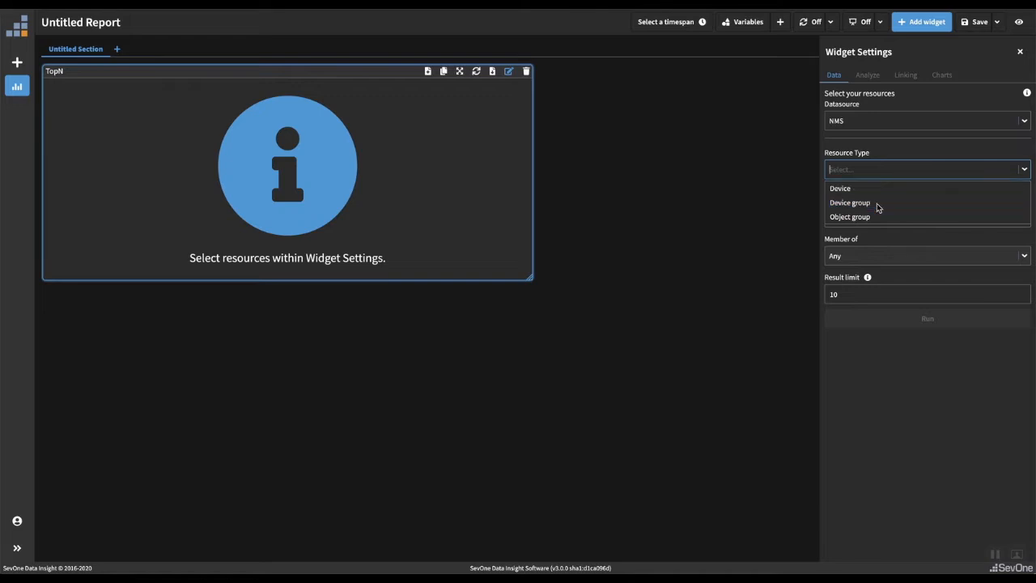
Set the TopN widget's resource to the device group All Device Groups and run it
left_click(879, 199)
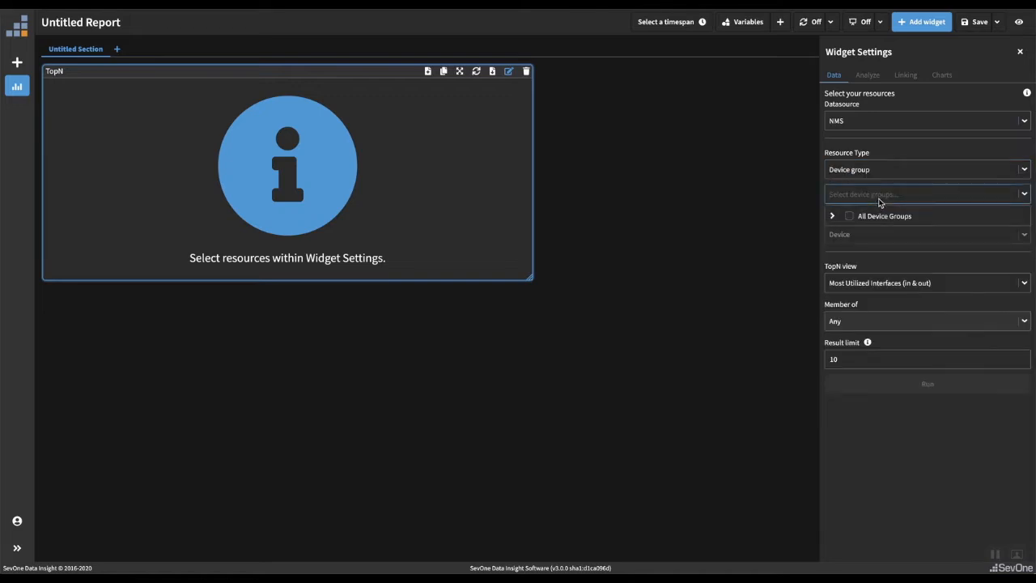
left_click(849, 216)
left_click(905, 463)
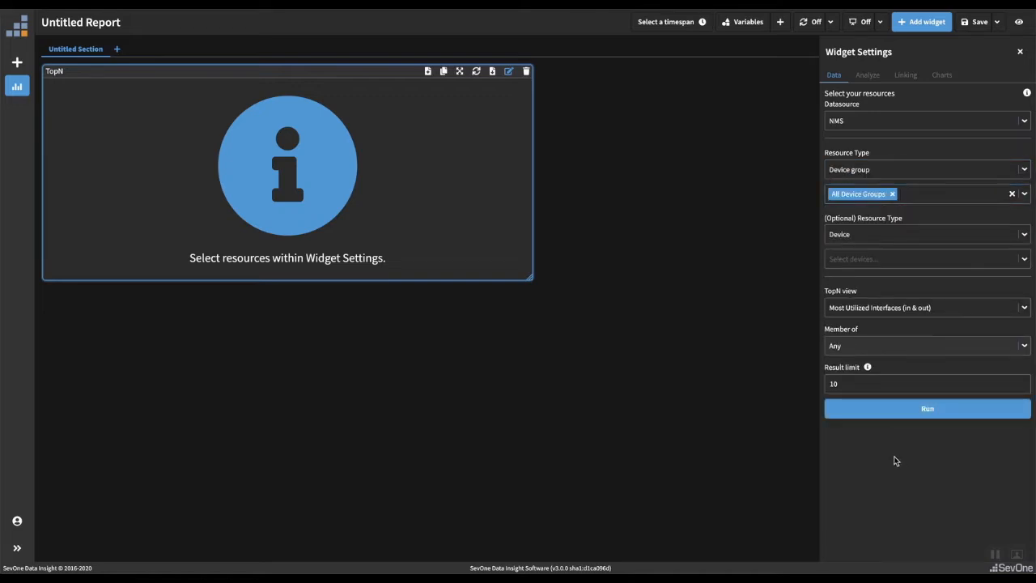
left_click(932, 409)
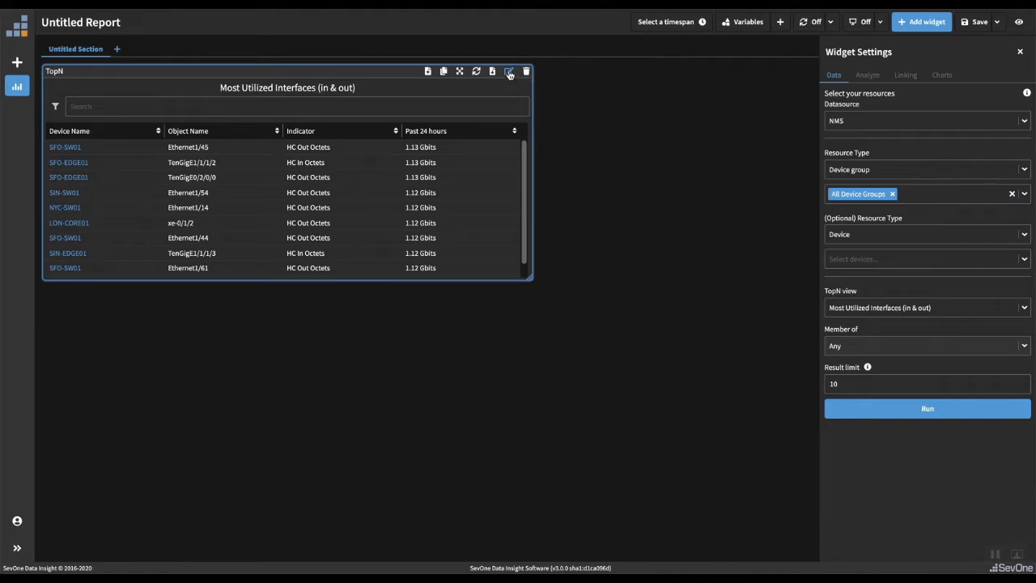
Link the TopN widget's Indicator column, in Report Link 2, to Indicator Summary, Indicator Summary (Bytes) and Indicator Summary (Percent %)
left_click(904, 74)
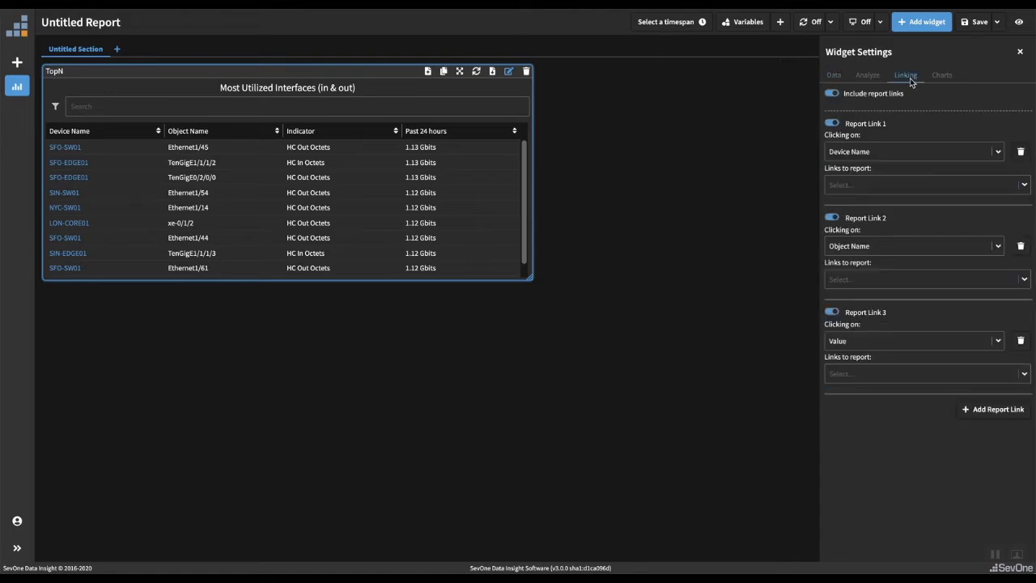
left_click(892, 247)
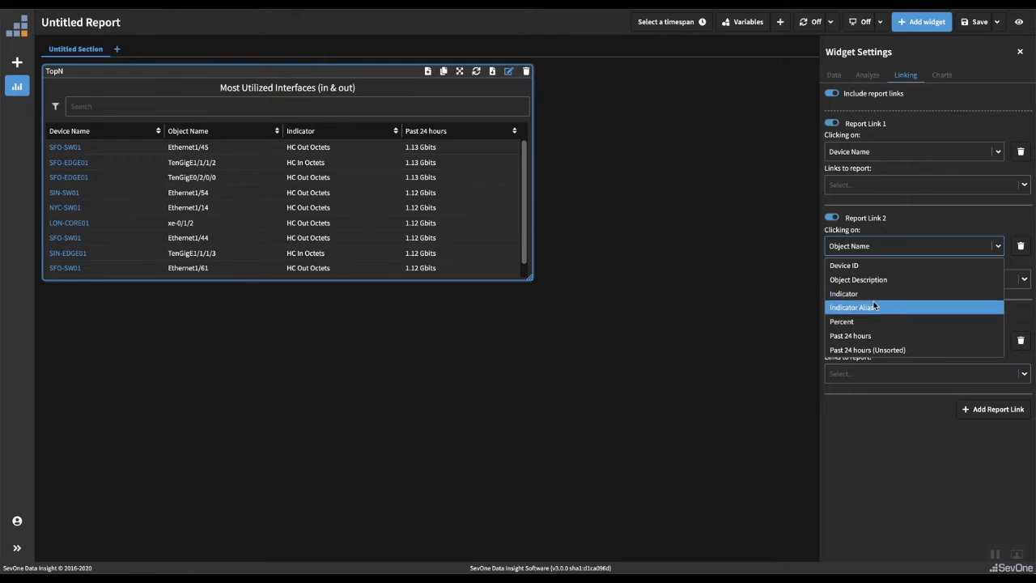
left_click(848, 294)
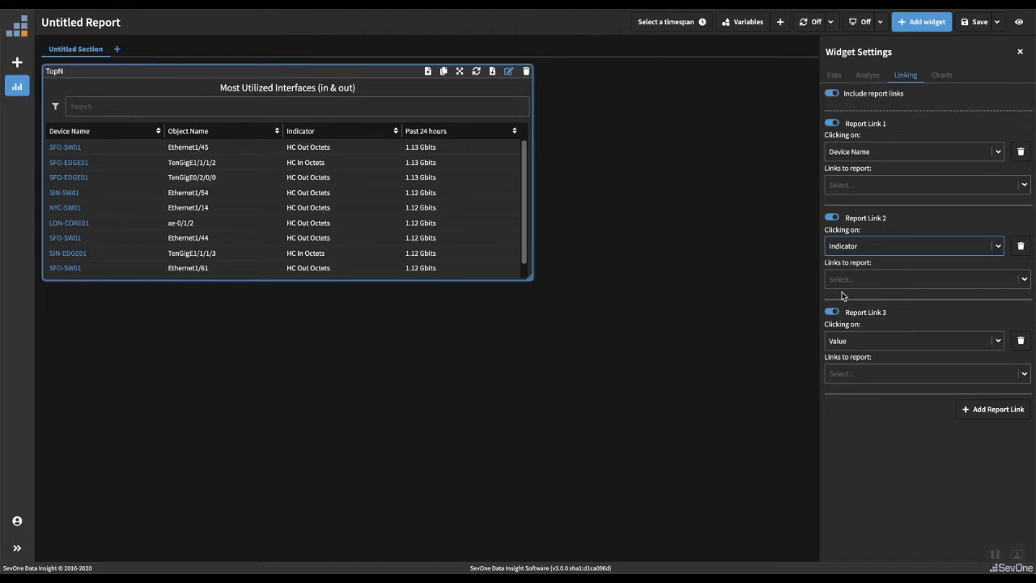
left_click(865, 280)
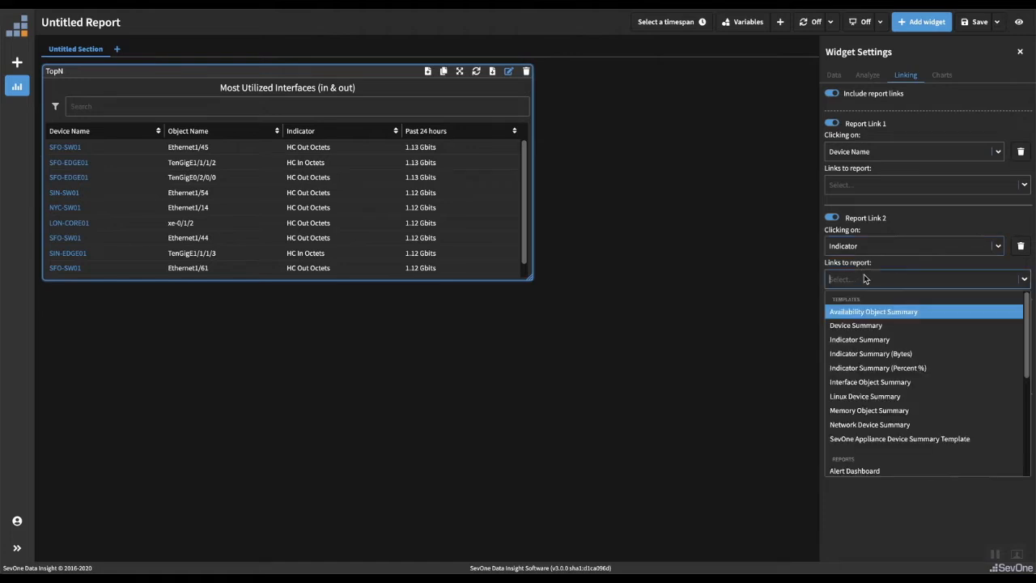
left_click(888, 344)
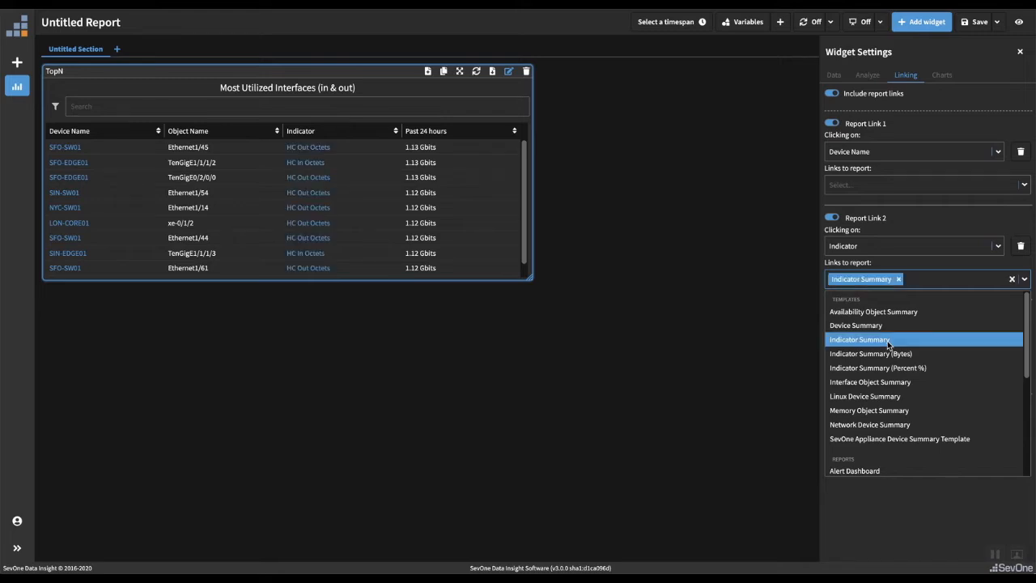
left_click(882, 354)
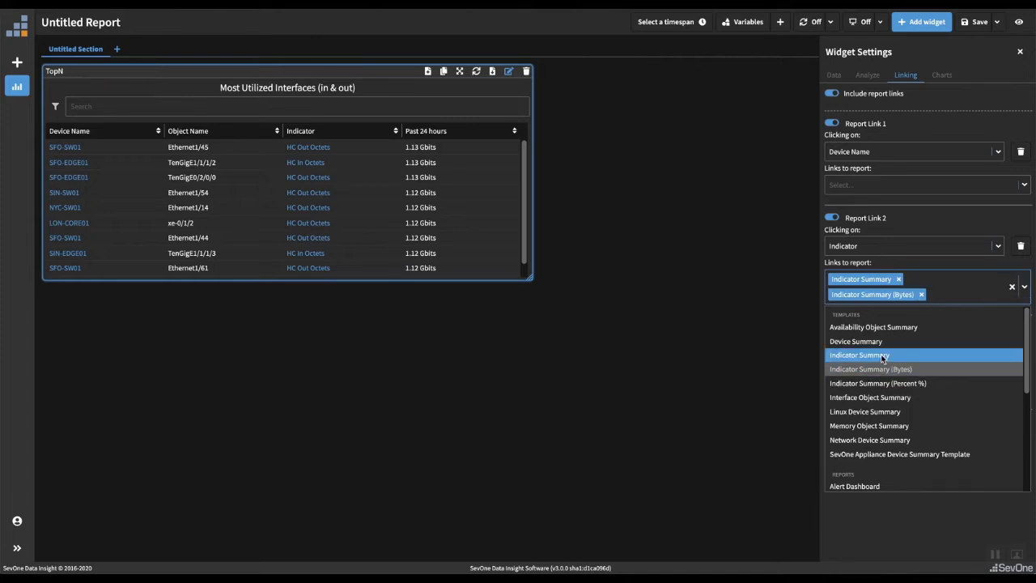
left_click(877, 384)
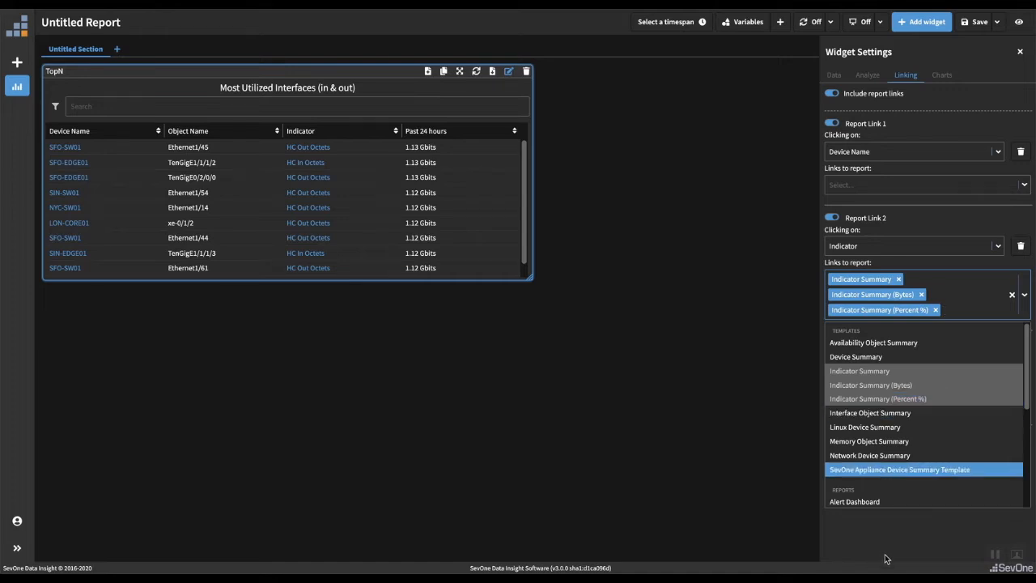
Set Report Link 1 to the Object Name column and link it to the Interface Object Summary template
left_click(899, 152)
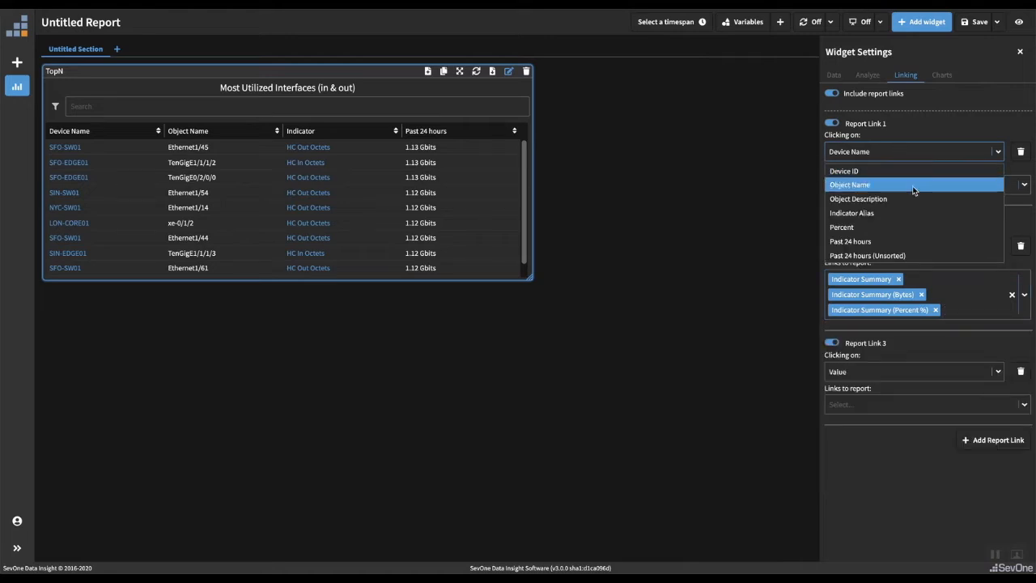
left_click(890, 185)
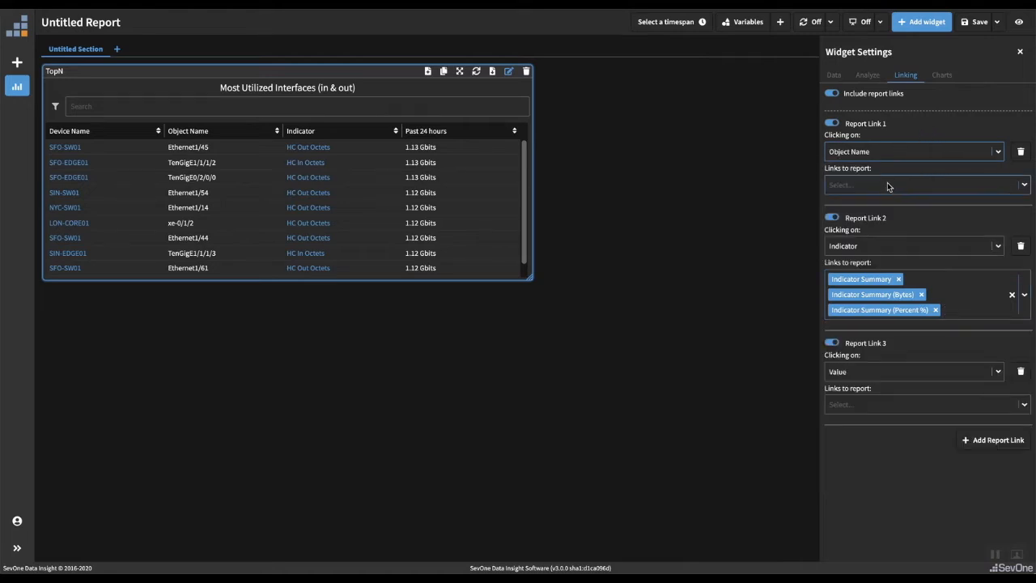
left_click(888, 186)
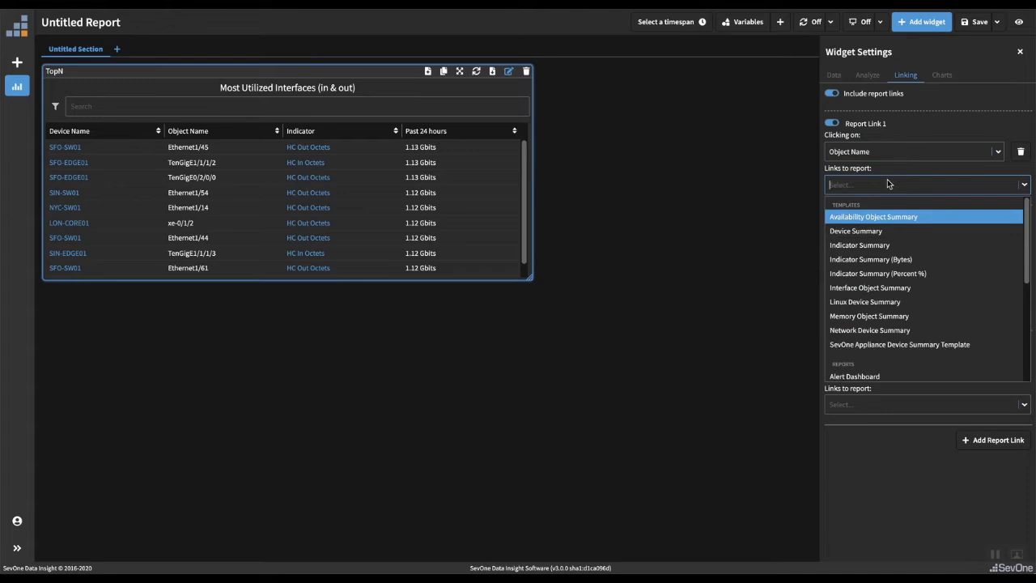
left_click(895, 292)
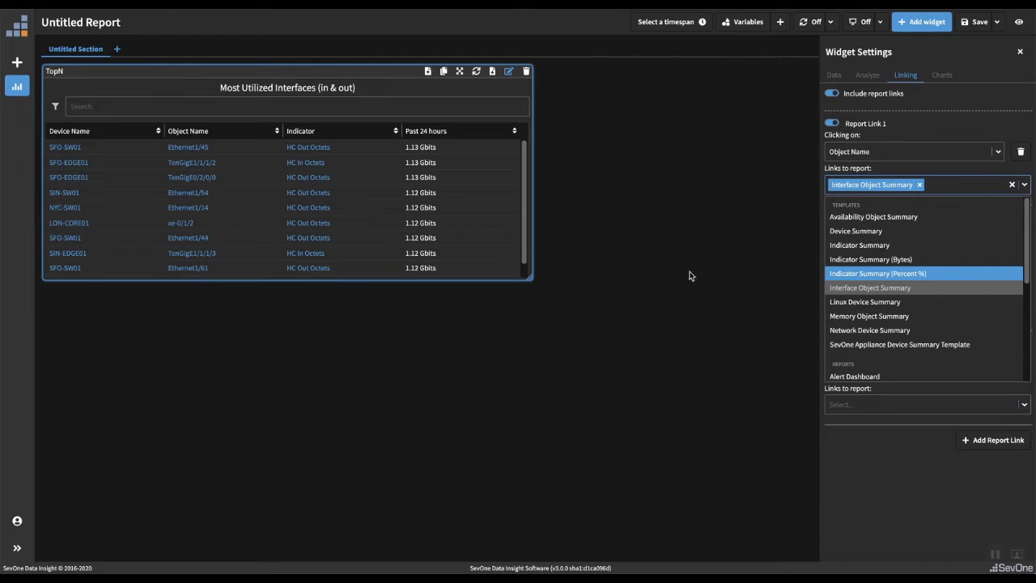
Switch the report to view mode, then save it under the name TopN Report
left_click(1019, 23)
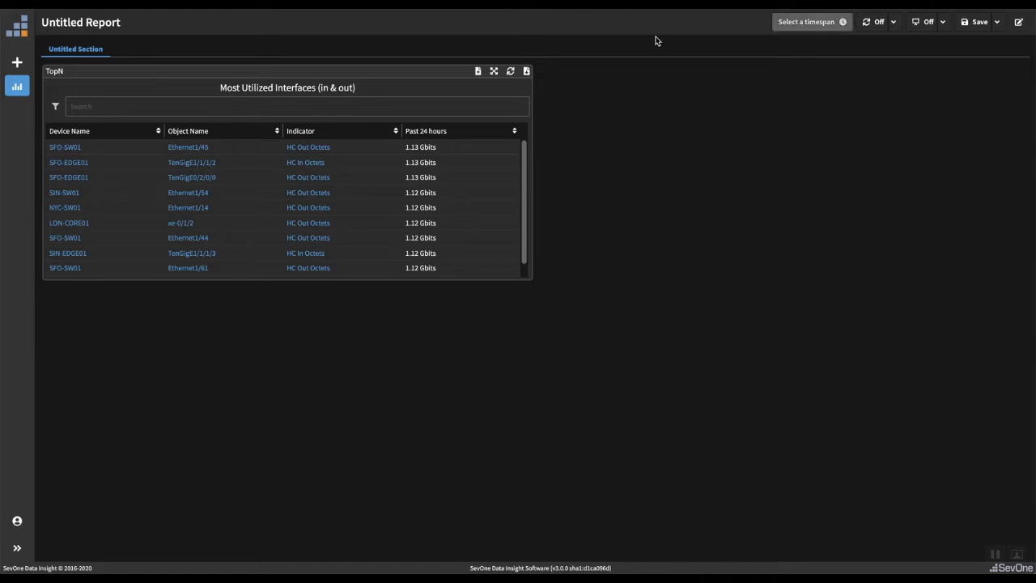
left_click(86, 21)
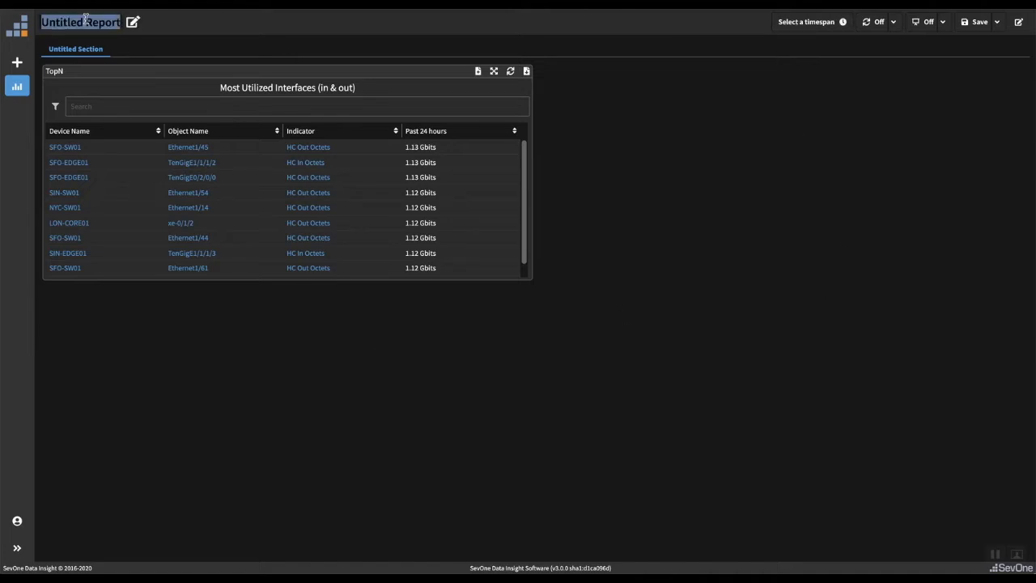
type("TopN")
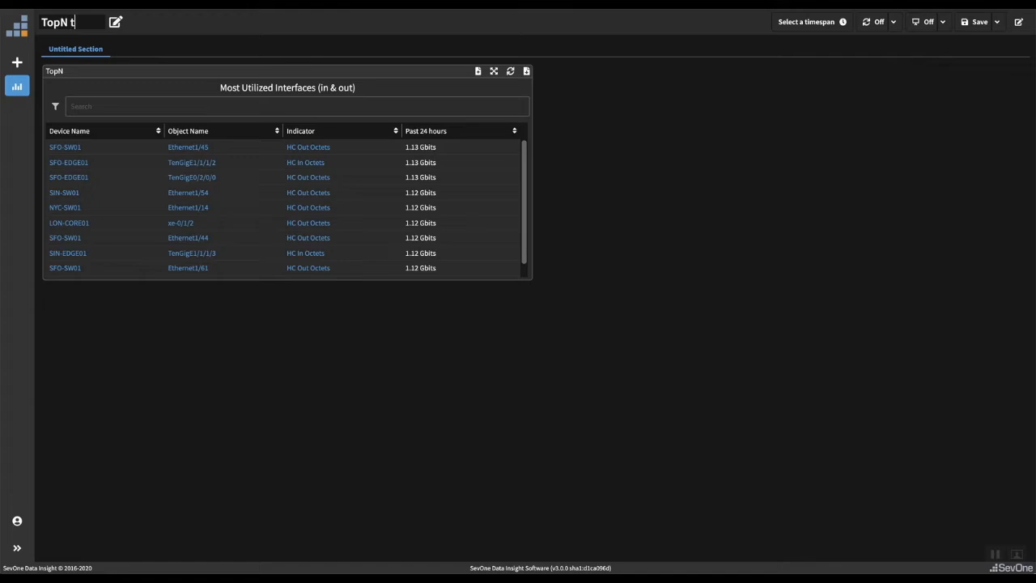
type(" Report")
key("Return")
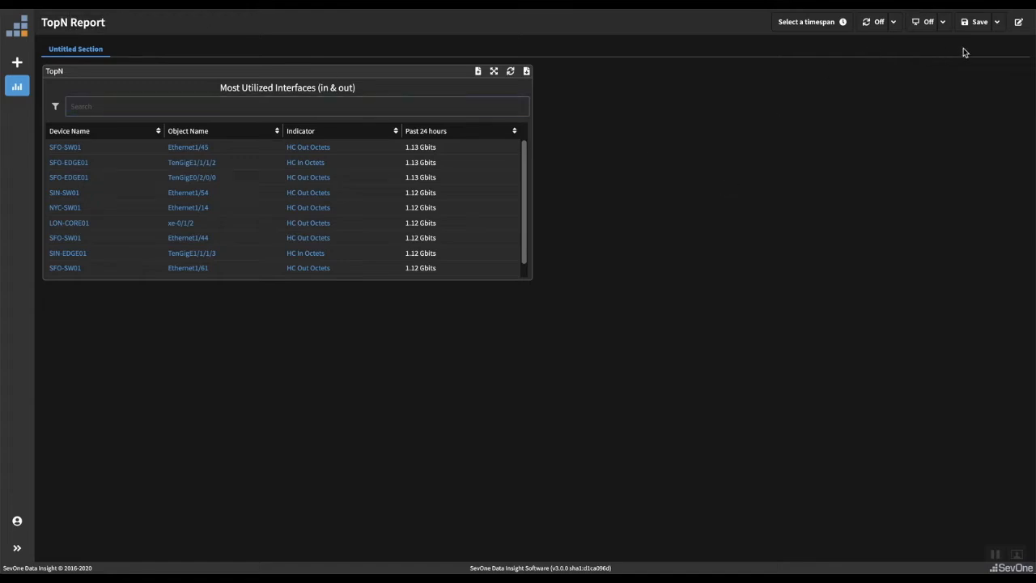
left_click(977, 23)
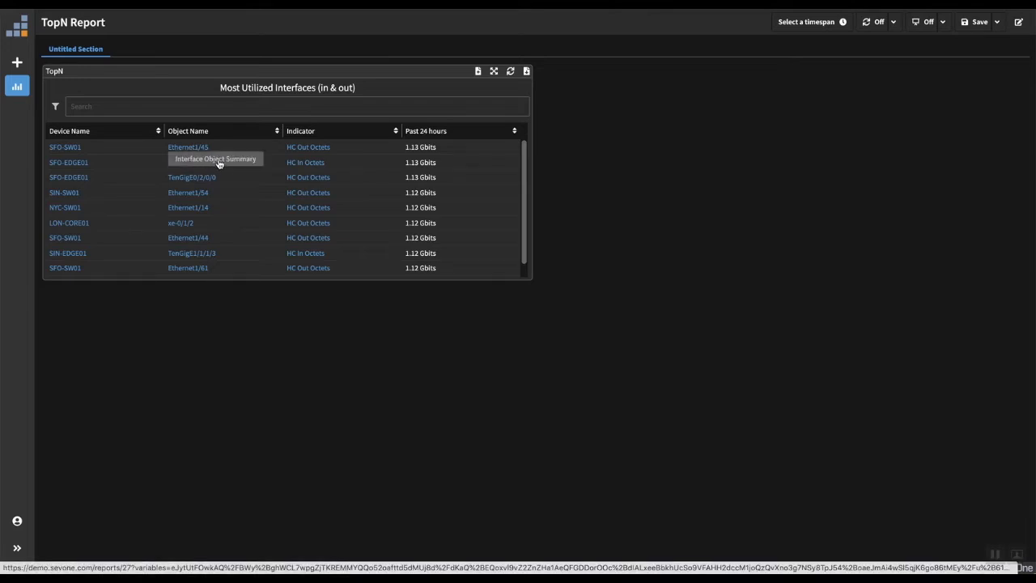
Test the Ethernet1/45 link to Interface Object Summary in the first row and return to TopN Report
left_click(218, 165)
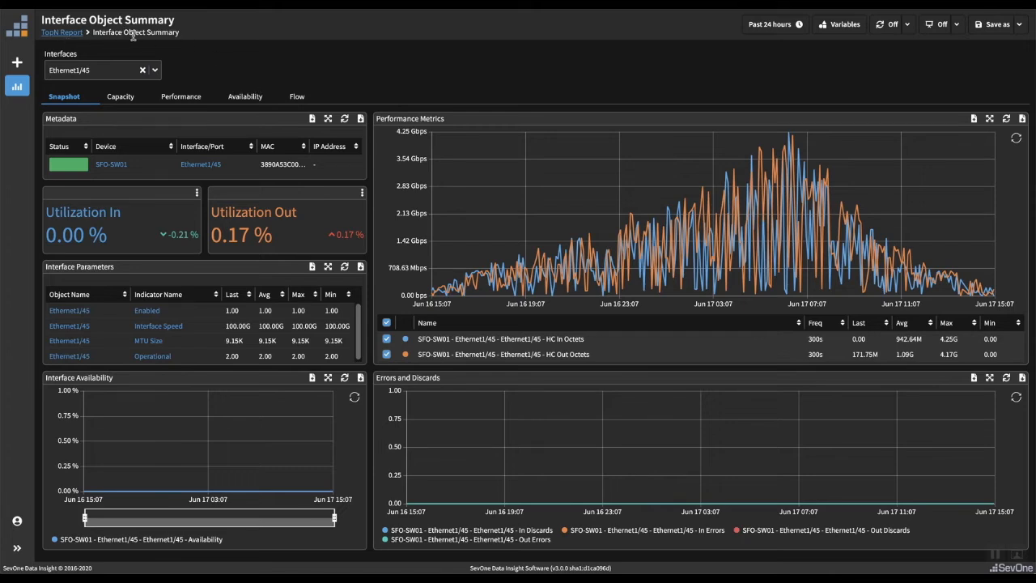
left_click(63, 32)
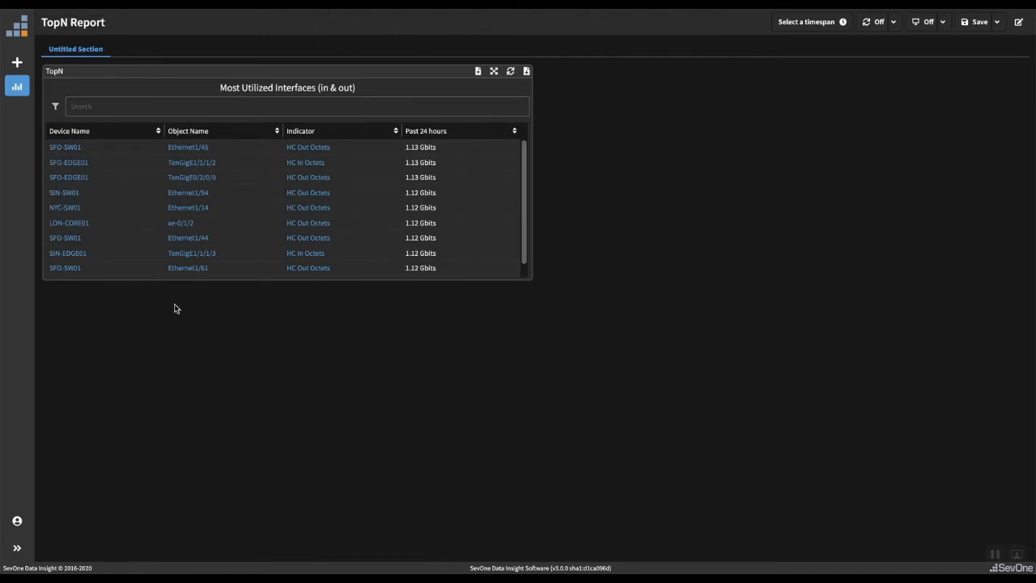
Test the first row's HC Out Octets links to Indicator Summary and Indicator Summary (Percent %), returning to TopN Report each time
left_click(313, 149)
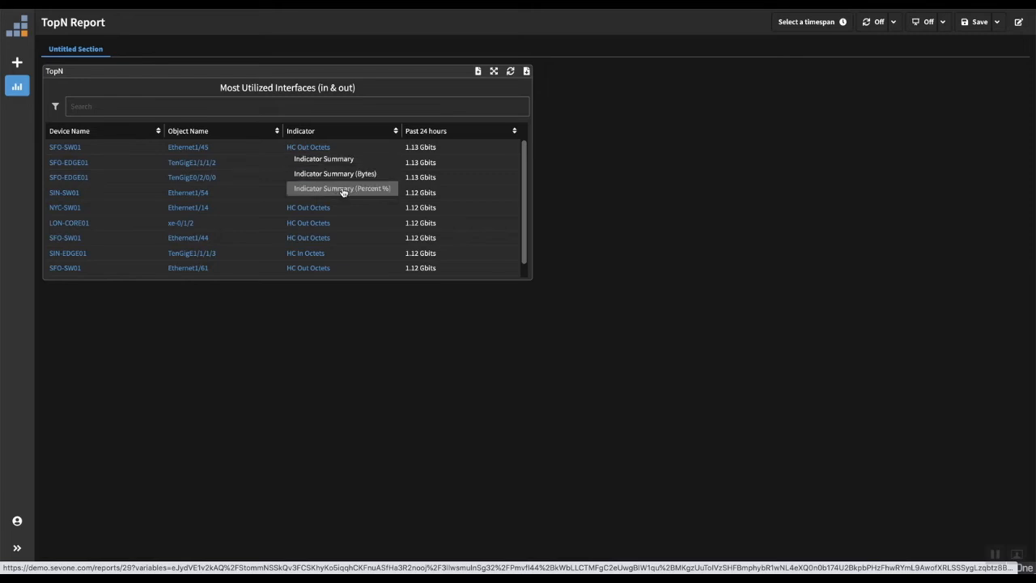
left_click(341, 159)
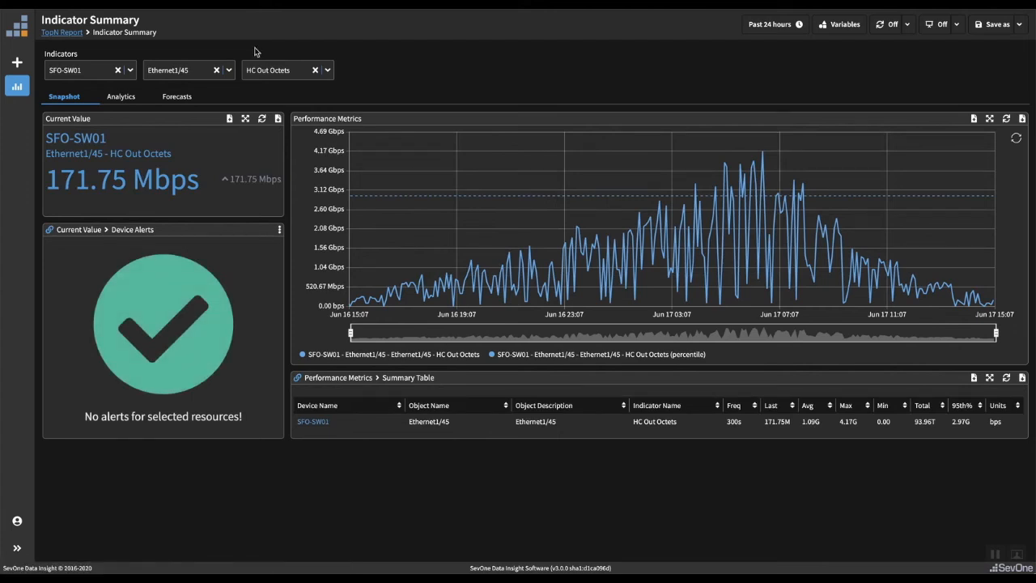
left_click(66, 36)
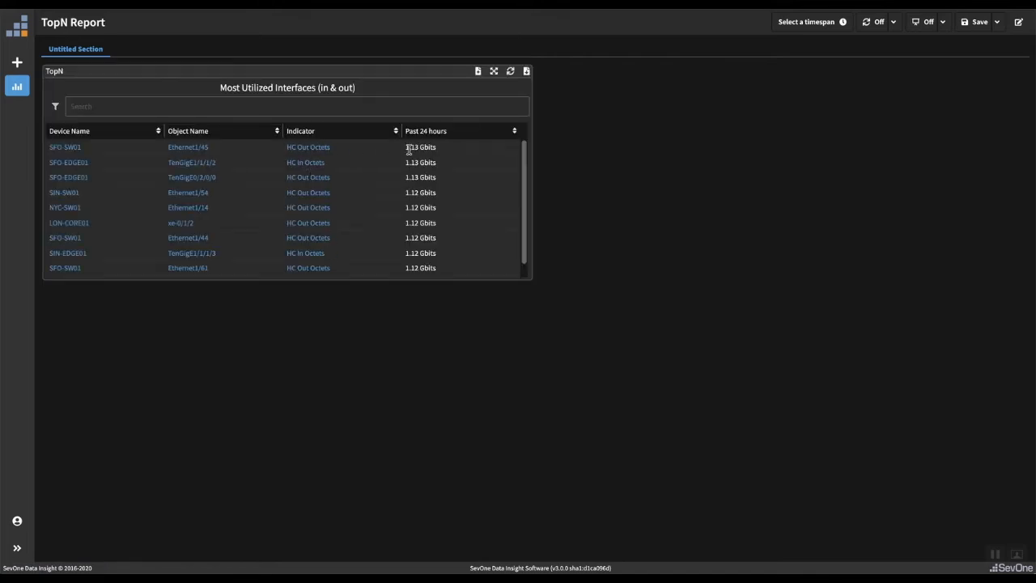
left_click(322, 151)
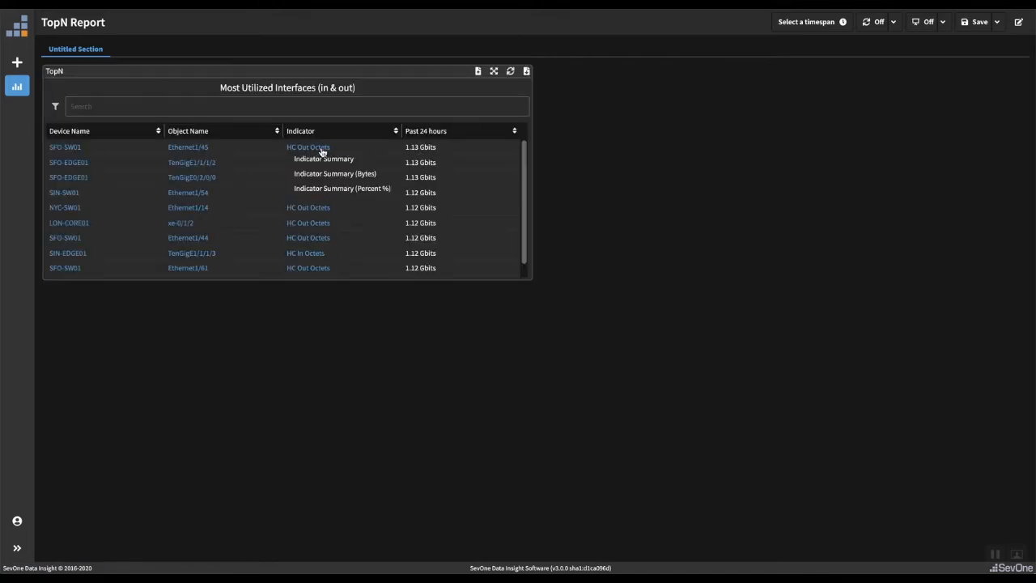
left_click(351, 189)
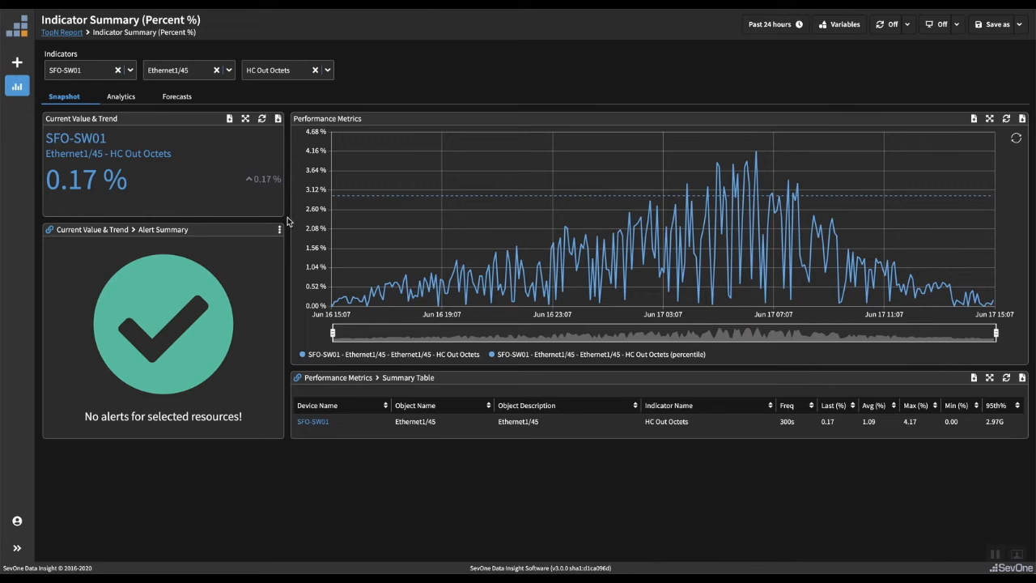
left_click(61, 32)
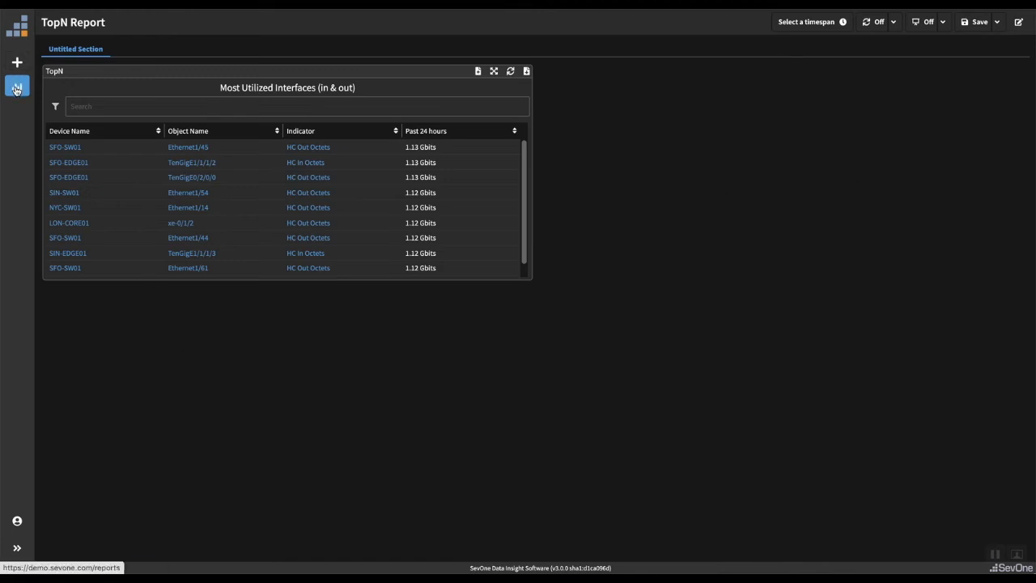
Save the report and select TopN Report in the Report Manager to open its settings at the description
left_click(975, 22)
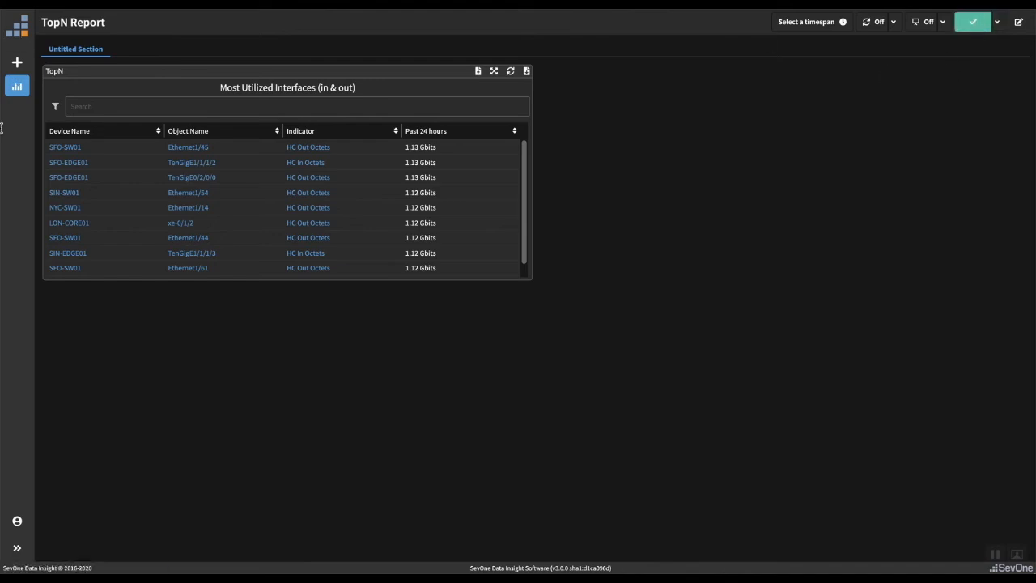
left_click(18, 29)
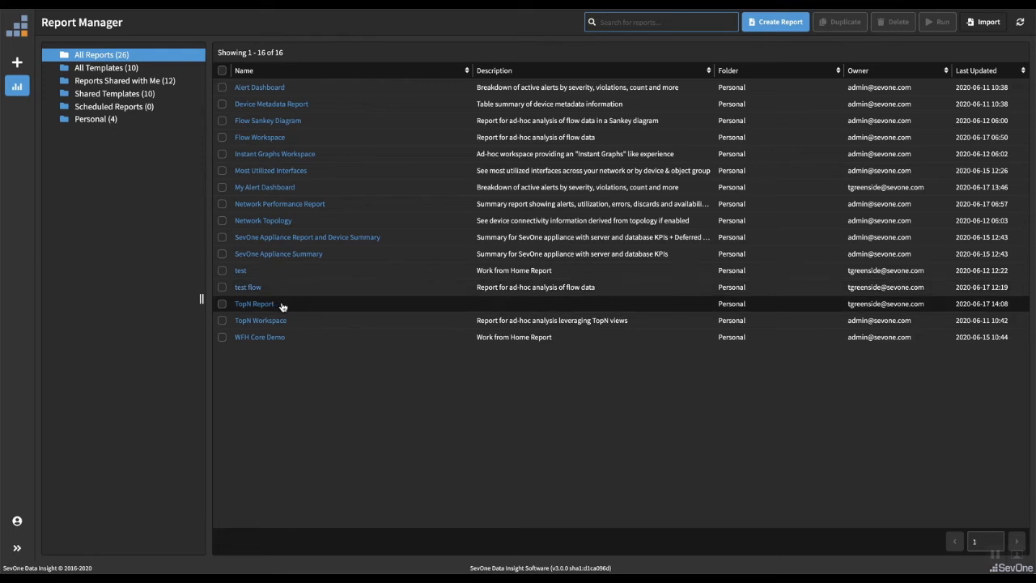
left_click(222, 304)
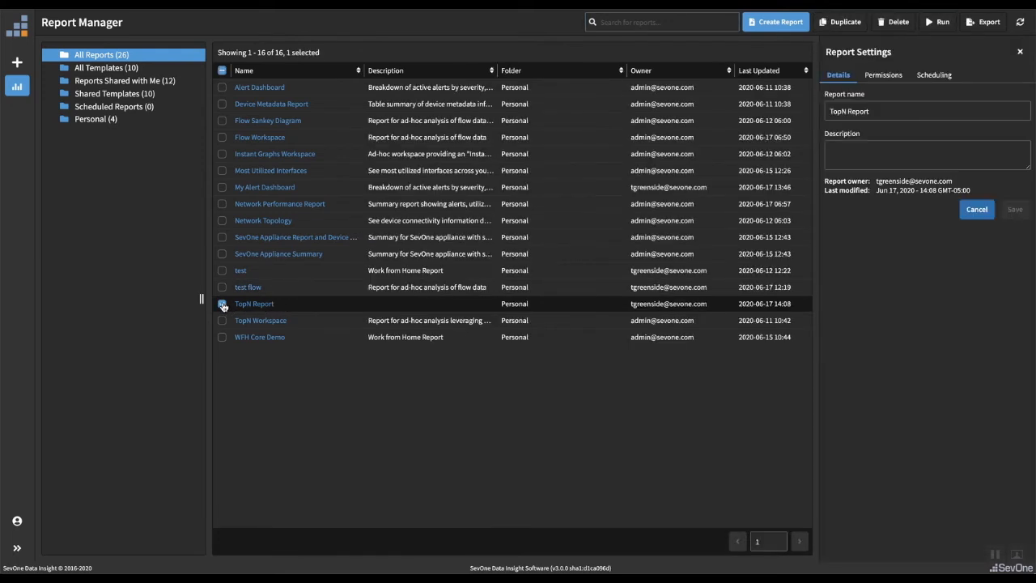
left_click(882, 152)
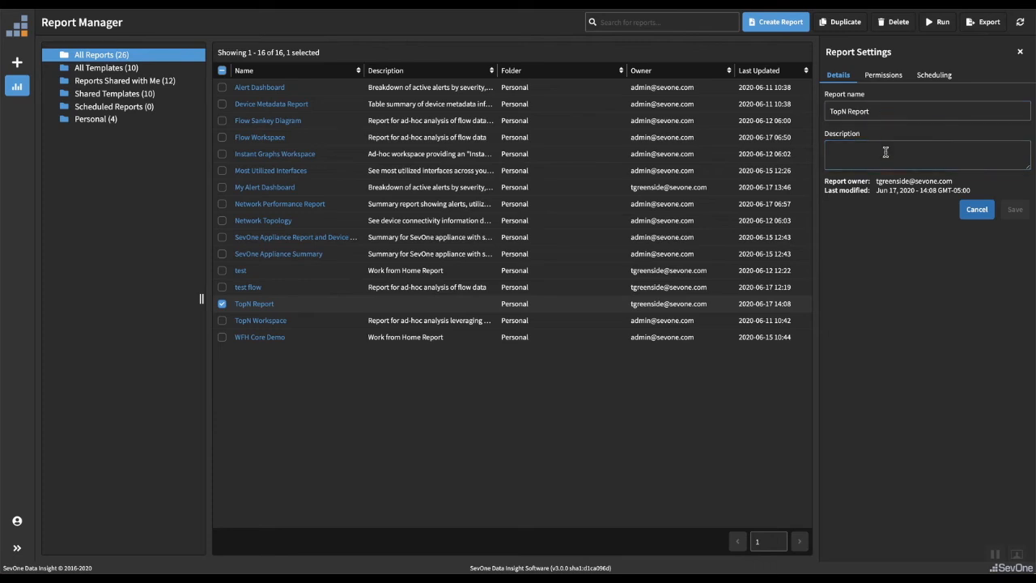
Open the permissions of TopN Report and review the available user access options
left_click(884, 75)
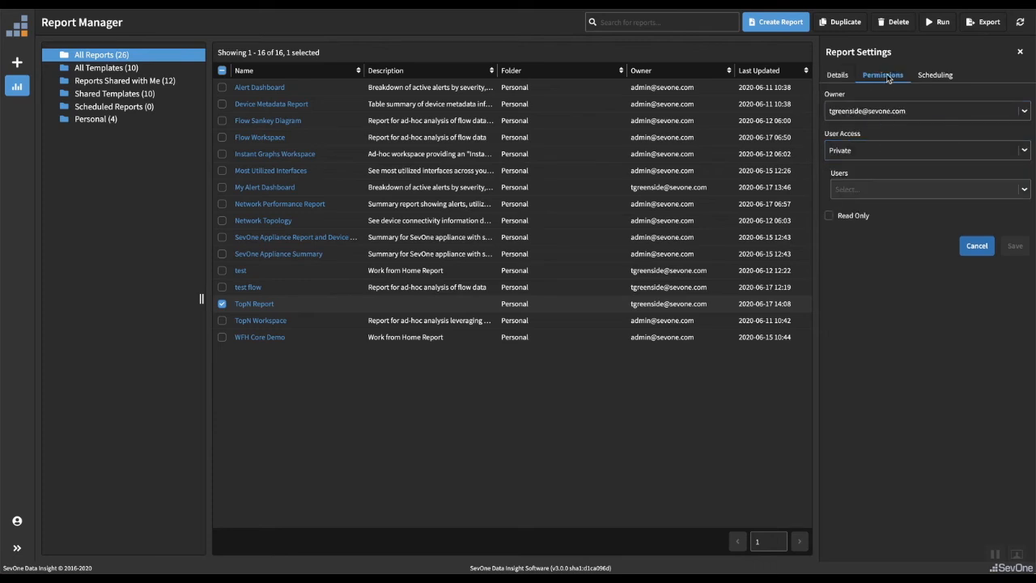
left_click(884, 155)
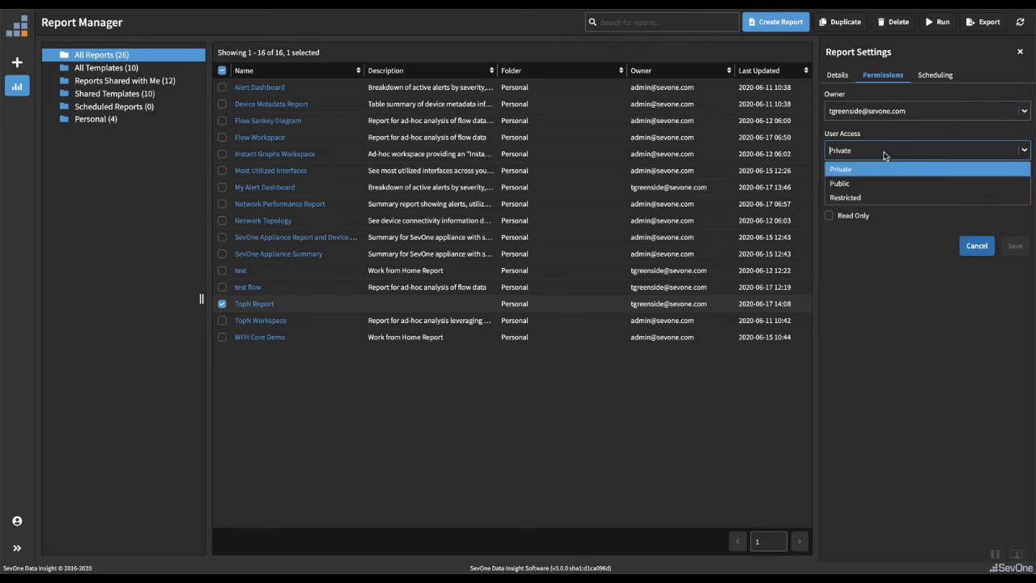
left_click(882, 249)
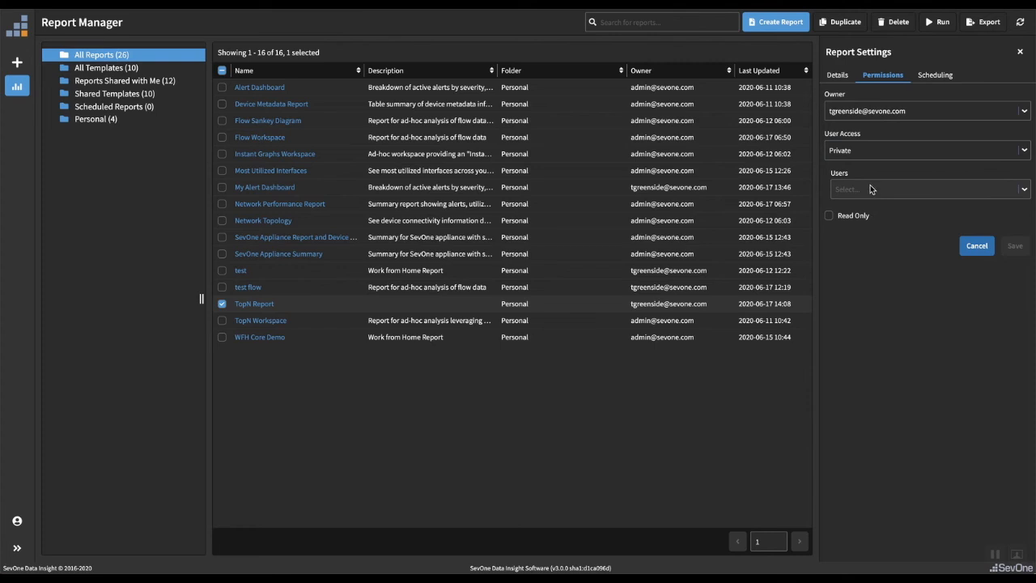
Try Public user access for TopN Report, switching Read Only on and back off
left_click(874, 146)
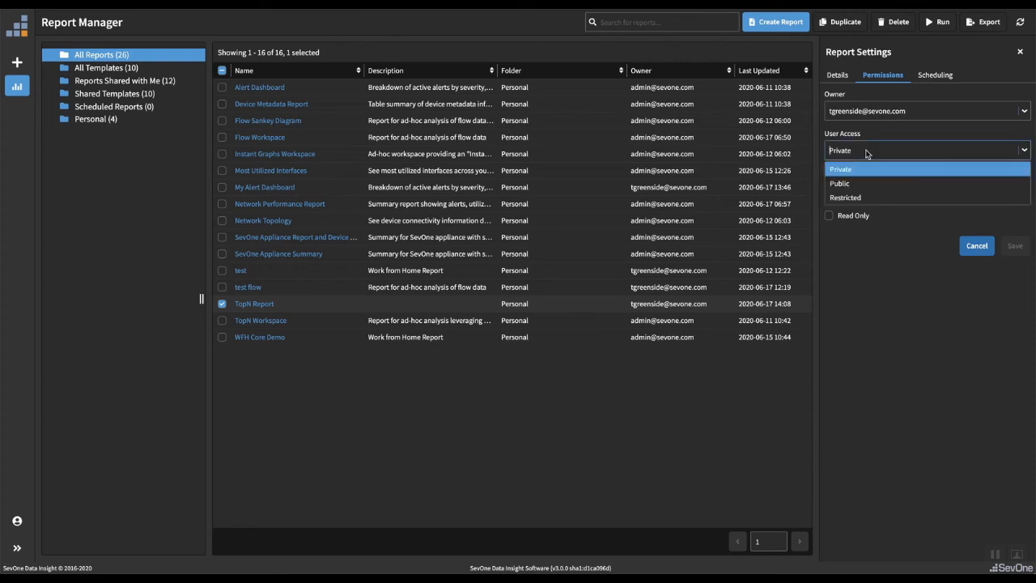
left_click(855, 198)
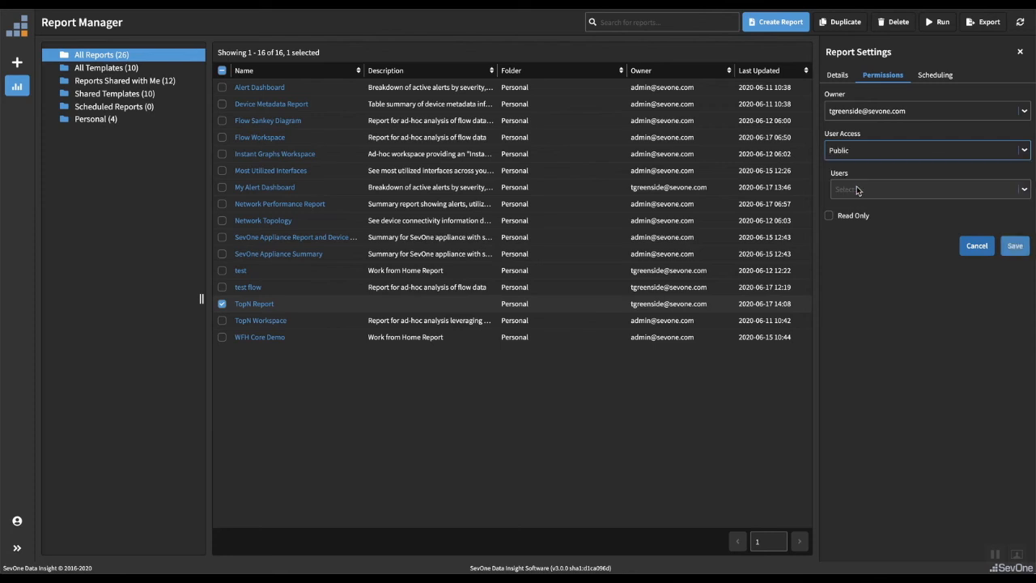
left_click(830, 216)
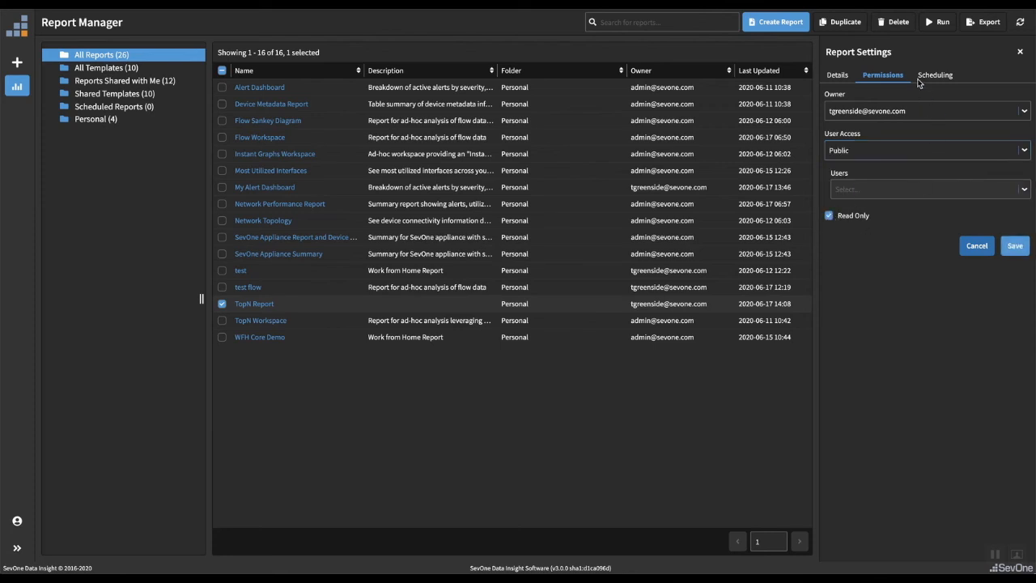
left_click(829, 217)
Set user access to Restricted, grant it to the fourth and seventh users listed, and make the report Read Only
left_click(863, 153)
left_click(861, 197)
left_click(862, 191)
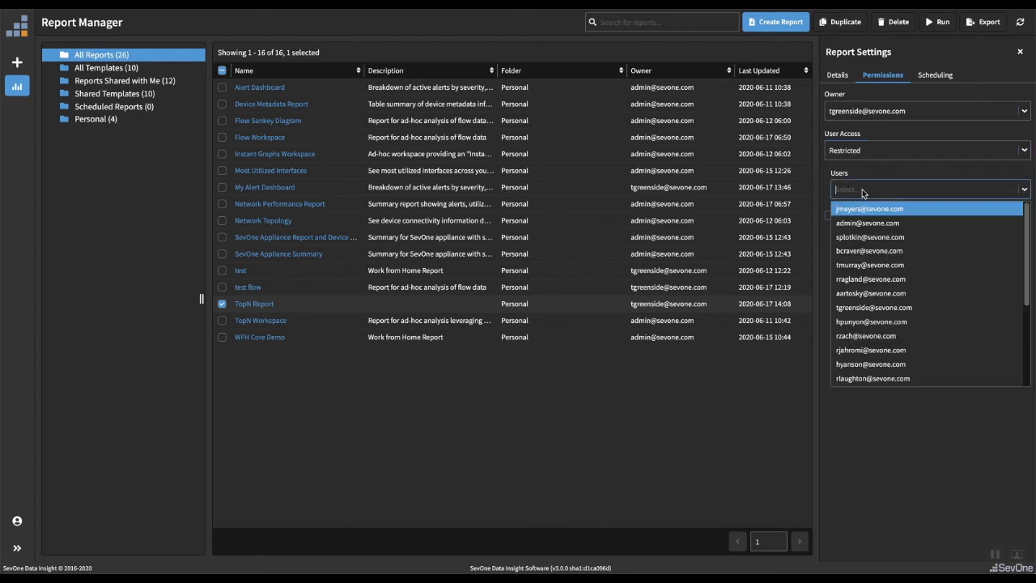
left_click(869, 250)
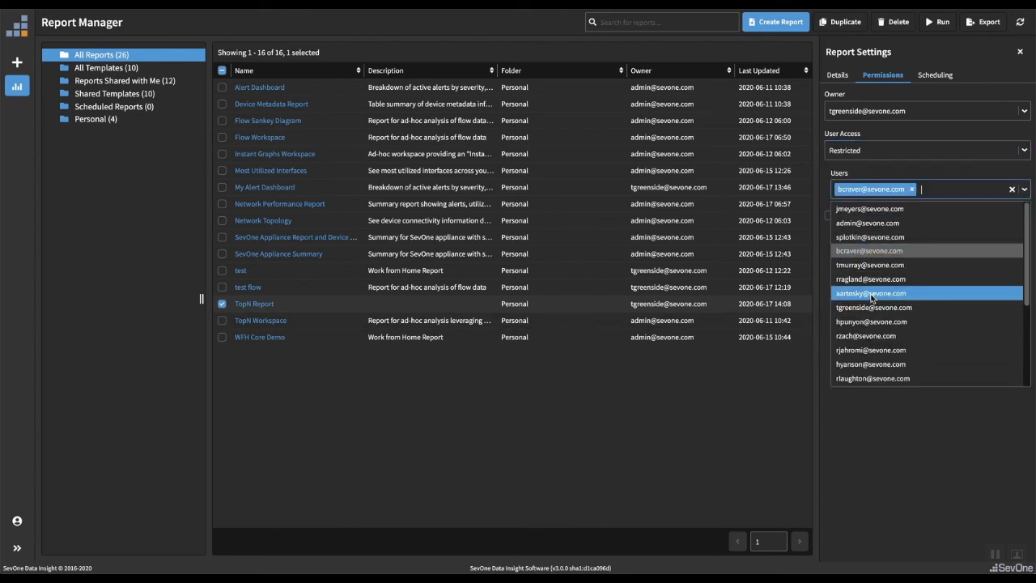
left_click(870, 293)
left_click(877, 448)
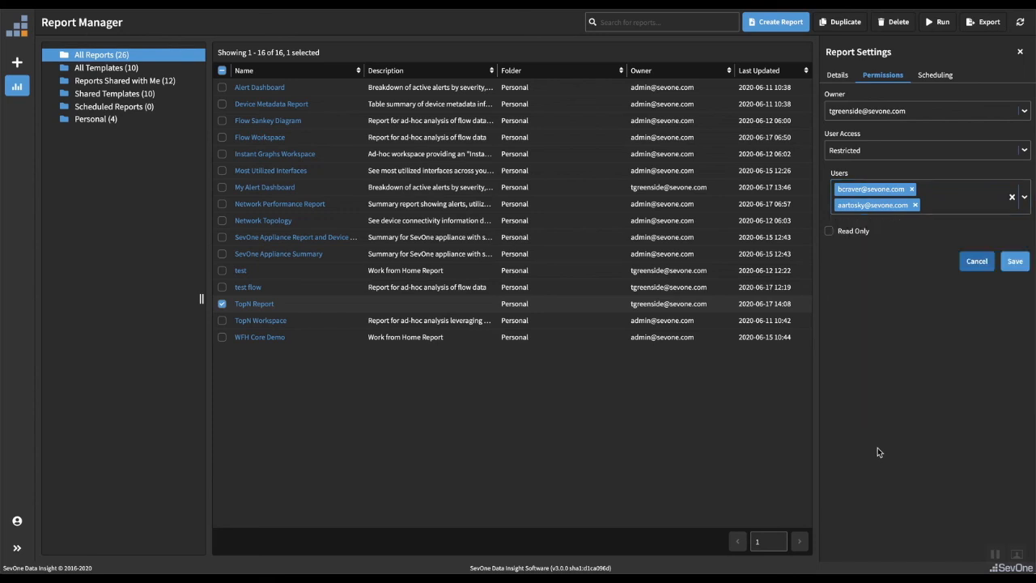
left_click(829, 231)
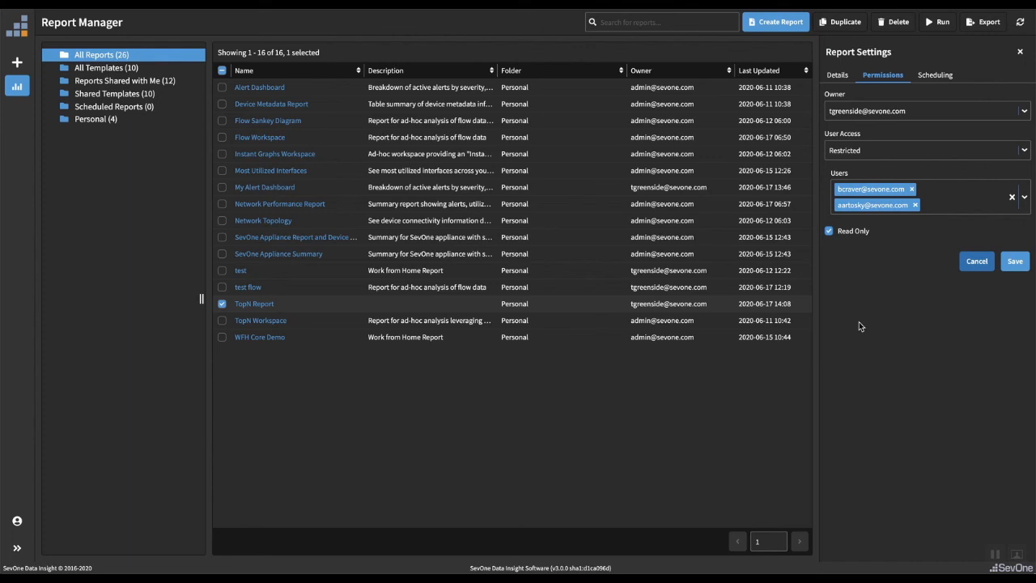